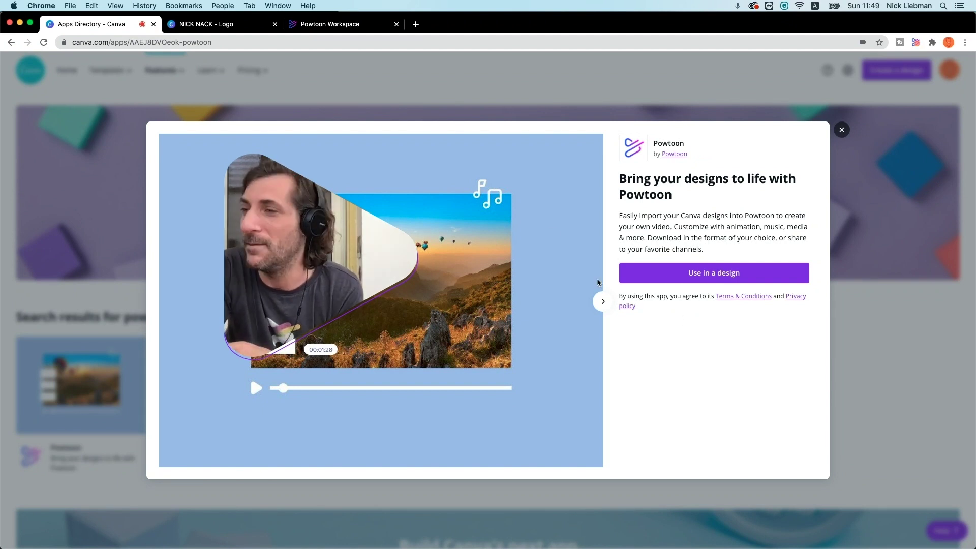
# Step: Read the Powtoon app card in Canva's Apps directory, then close its details
pyautogui.moveTo(369, 235)
pyautogui.moveTo(369, 235); pyautogui.dragTo(930, 423)
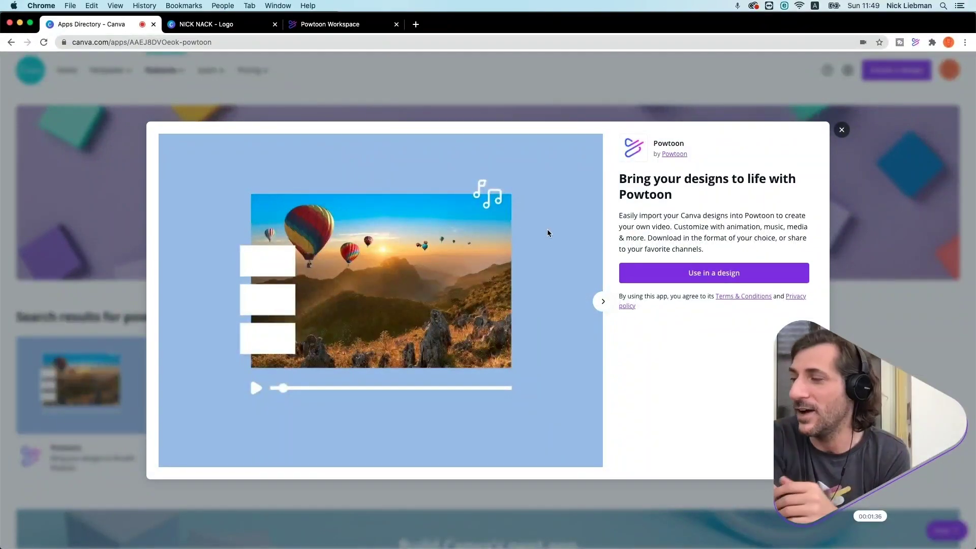
pyautogui.click(841, 130)
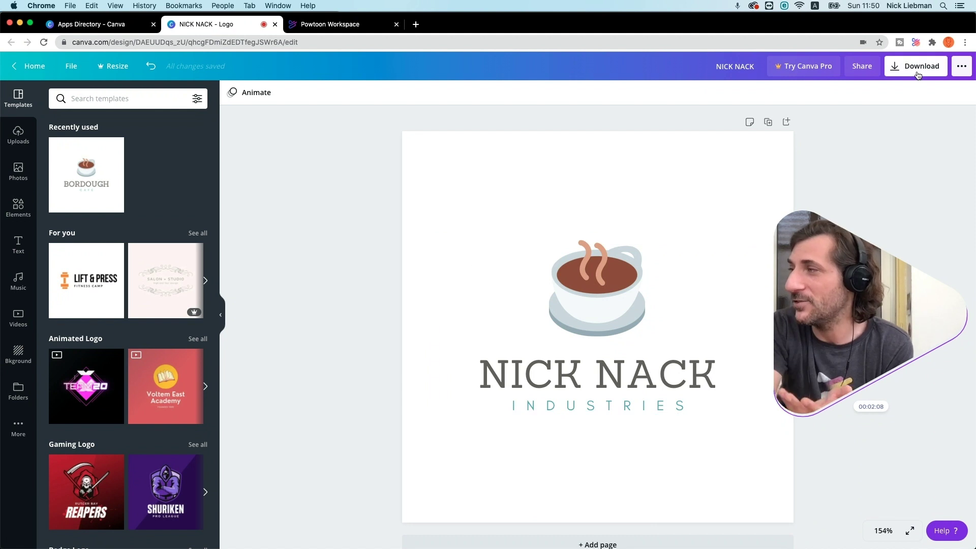
# Step: Open the NICK NACK logo's '...' publish menu and scroll the destinations to Powtoon
pyautogui.click(965, 71)
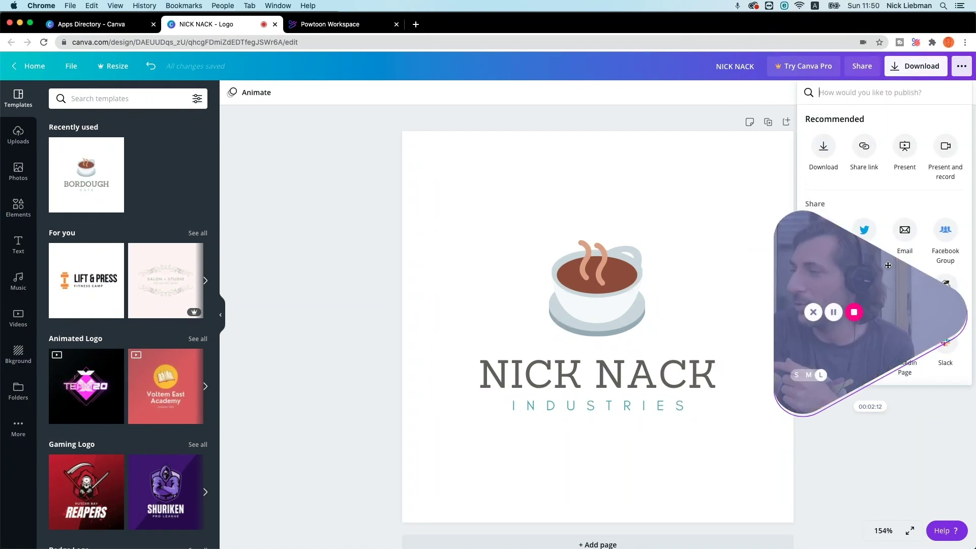
pyautogui.moveTo(940, 323); pyautogui.dragTo(739, 175)
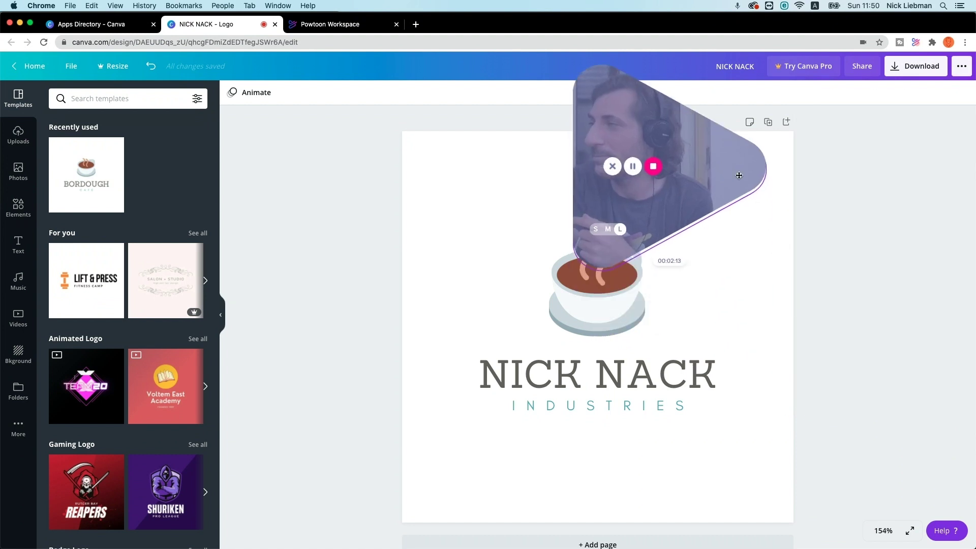
pyautogui.click(965, 70)
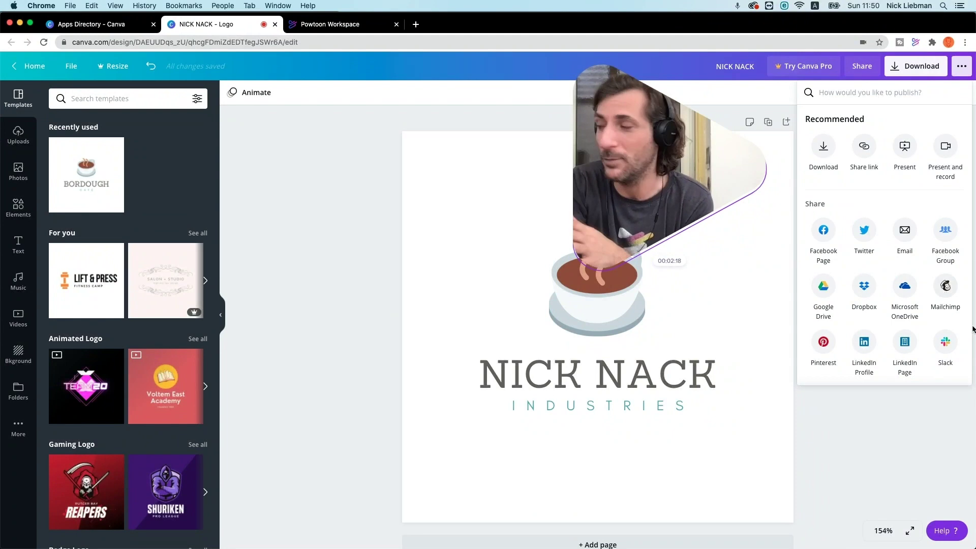
pyautogui.scroll(-5, 892, 321)
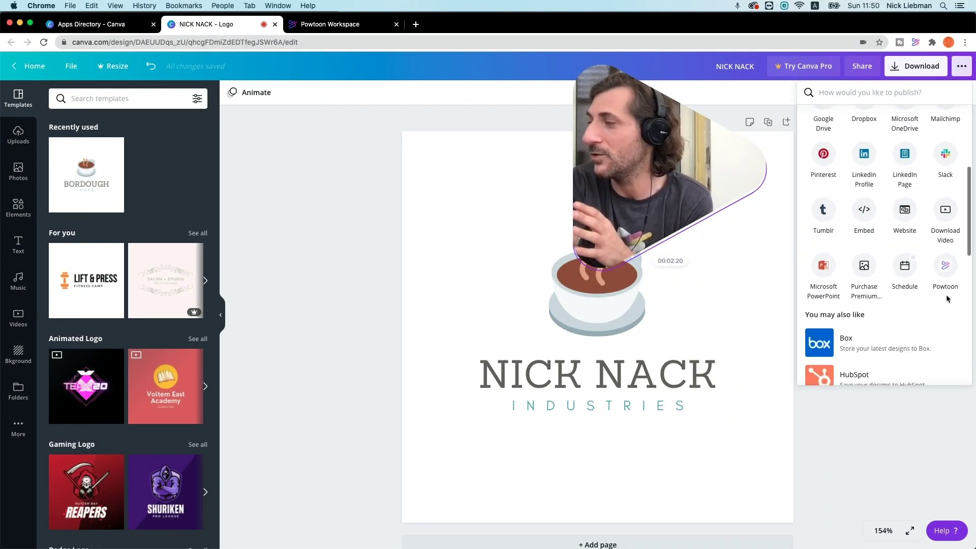
pyautogui.scroll(-3, 922, 301)
pyautogui.scroll(5, 922, 301)
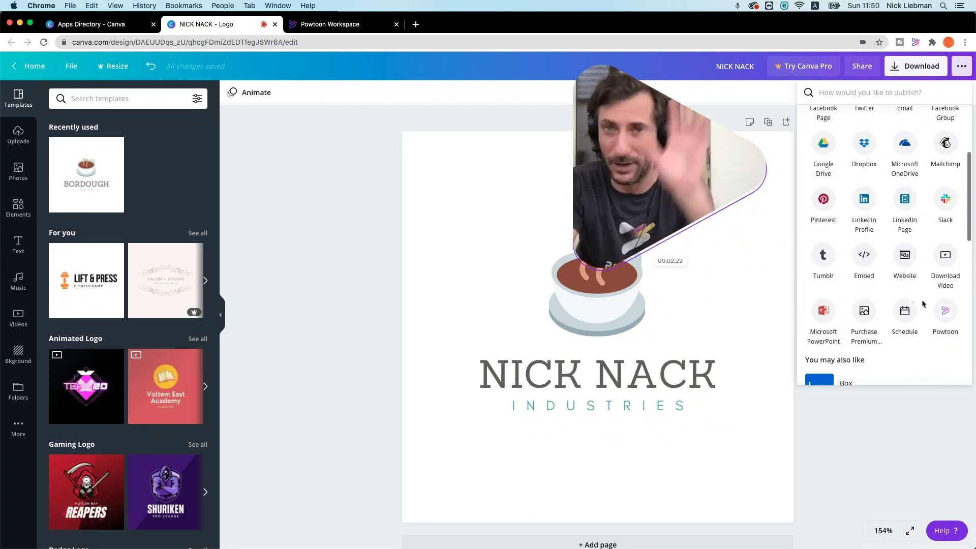
pyautogui.scroll(4, 922, 303)
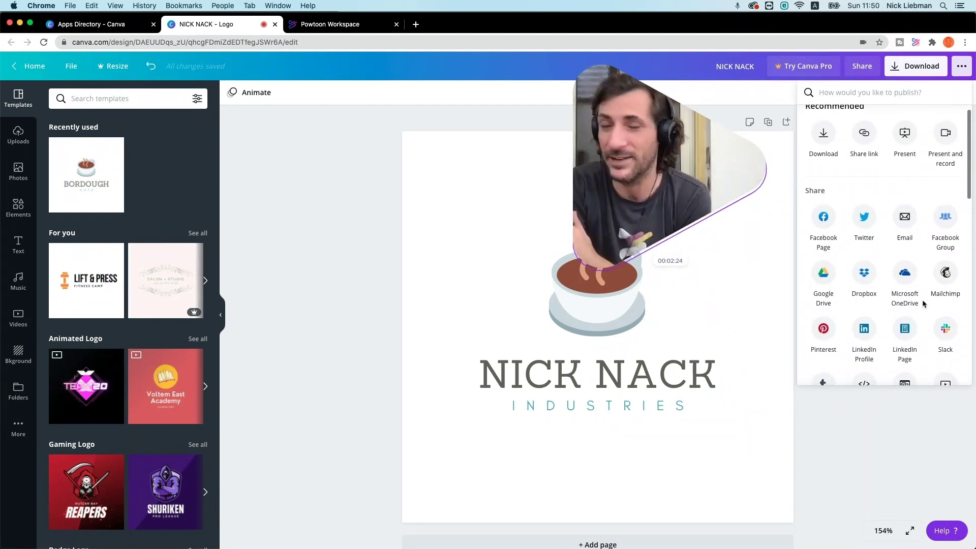
pyautogui.scroll(1, 923, 298)
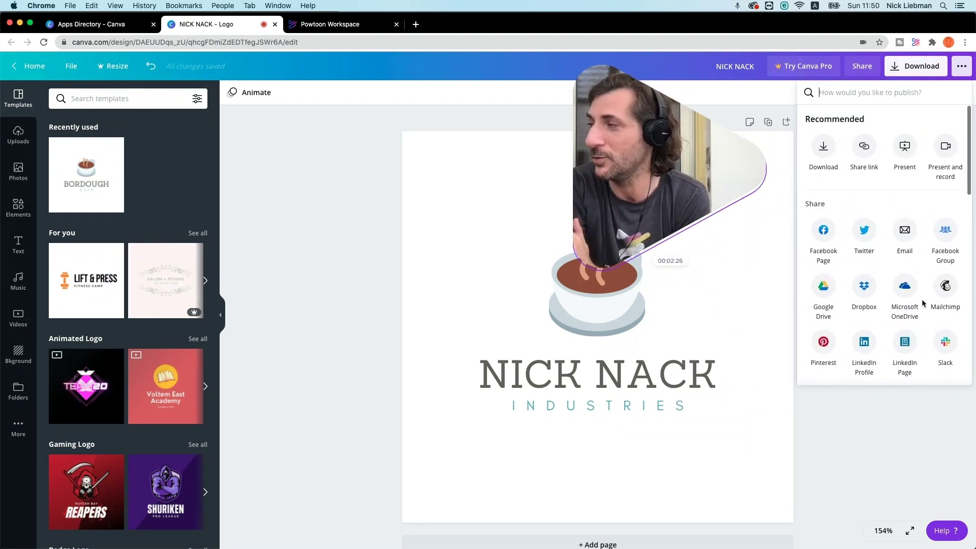
pyautogui.scroll(-5, 921, 299)
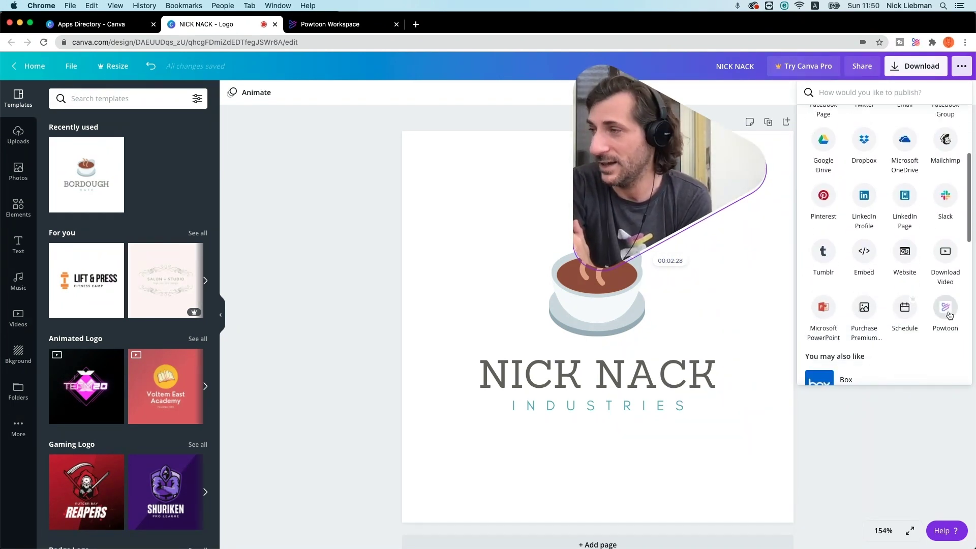
# Step: Publish the NICK NACK logo to Powtoon with File Type JPG
pyautogui.click(946, 308)
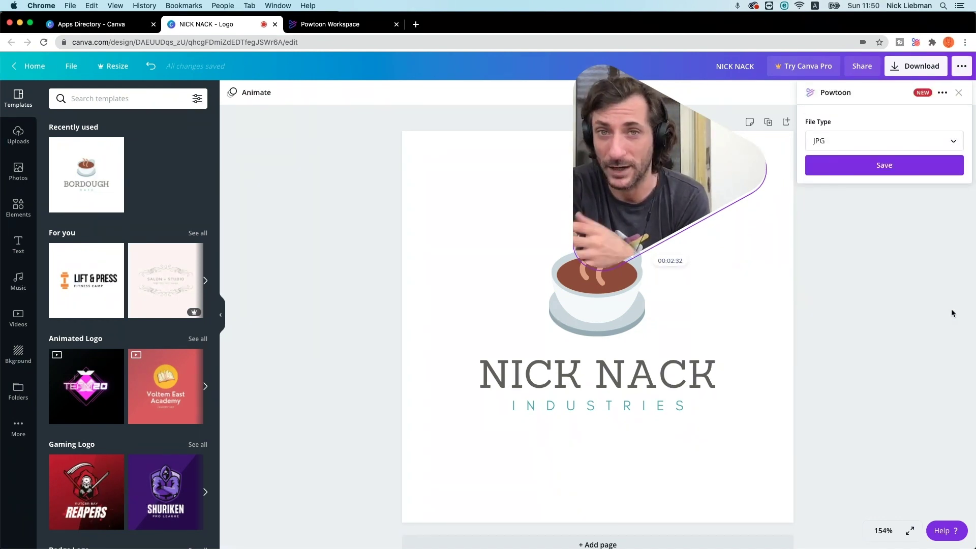
pyautogui.click(894, 165)
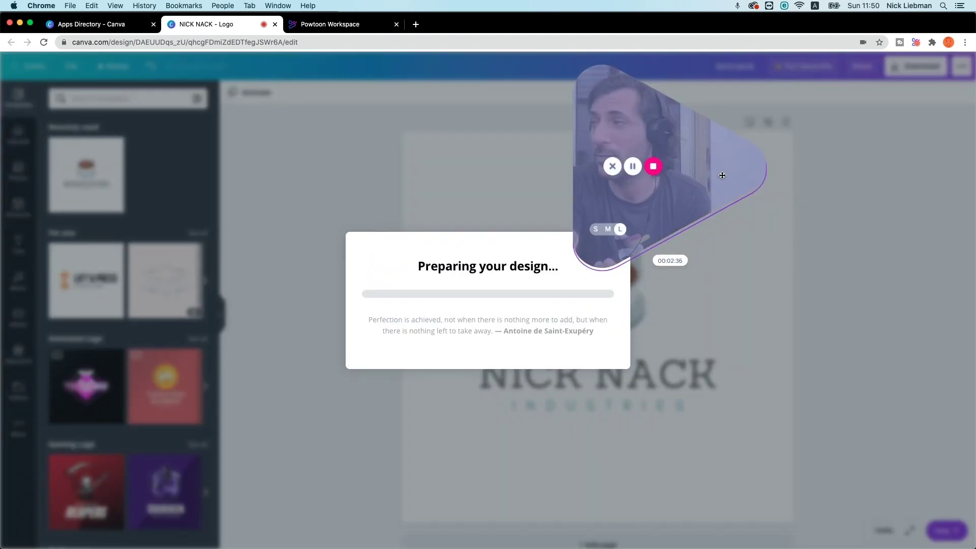
pyautogui.moveTo(723, 175); pyautogui.dragTo(923, 311)
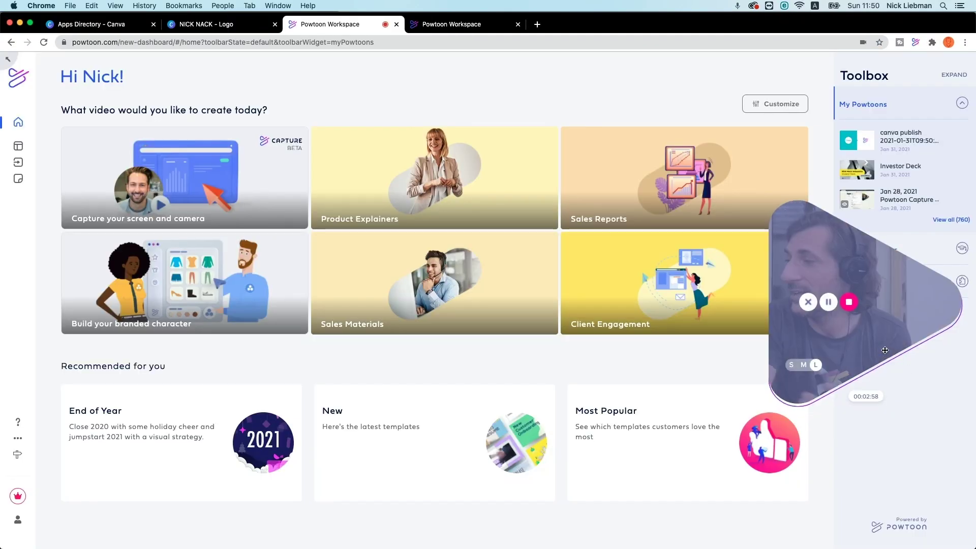
# Step: Open 'canva publish 2021-01-31T09:50:38' from the full My Powtoons list in the Studio editor
pyautogui.moveTo(884, 352); pyautogui.dragTo(648, 283)
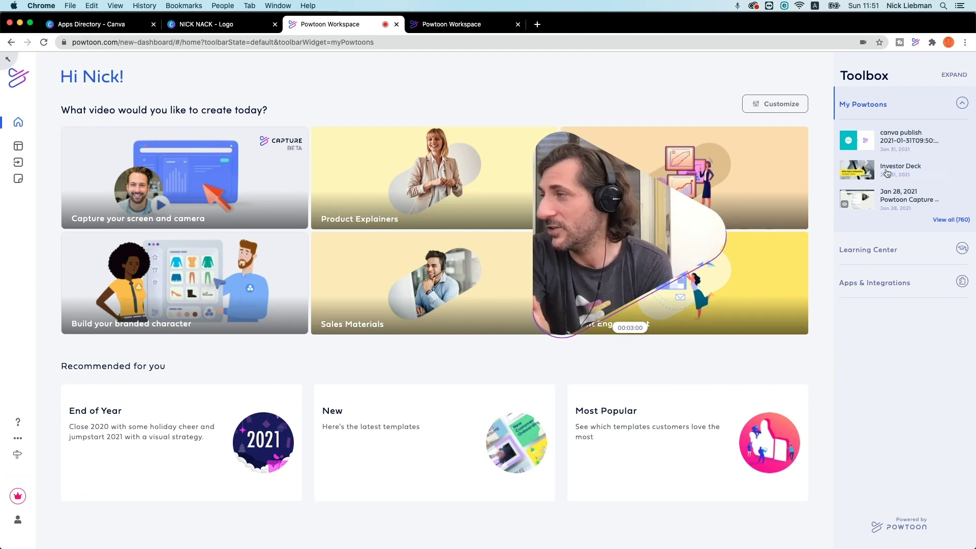
pyautogui.click(957, 221)
pyautogui.moveTo(654, 272); pyautogui.dragTo(814, 229)
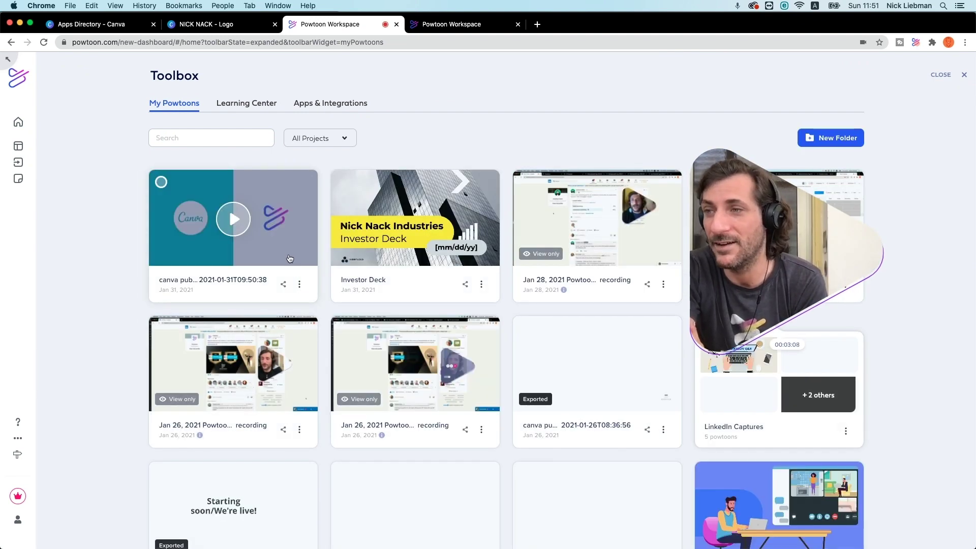
pyautogui.click(257, 247)
pyautogui.click(483, 450)
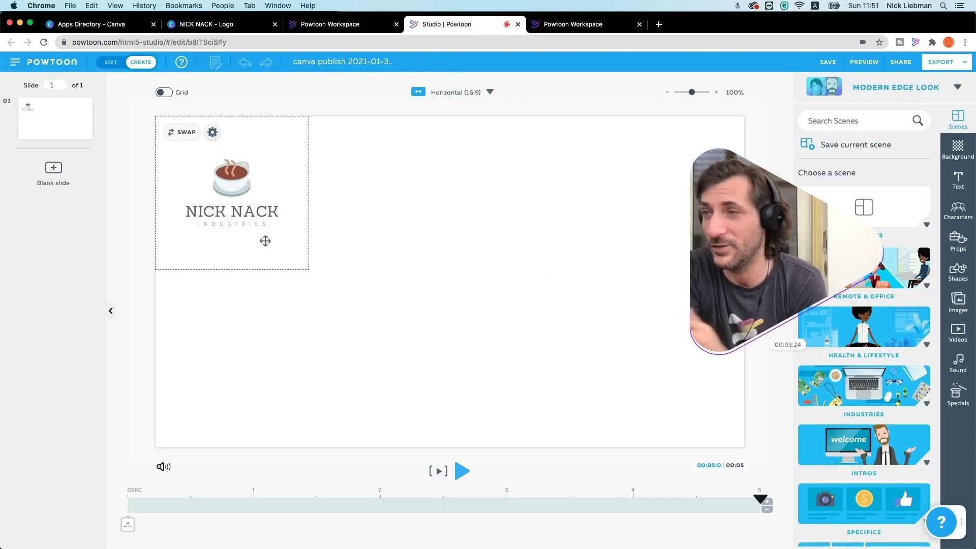
# Step: Nudge the slide's logo toward centre and find the Canva logo under Images > My Images
pyautogui.moveTo(241, 196); pyautogui.dragTo(318, 233)
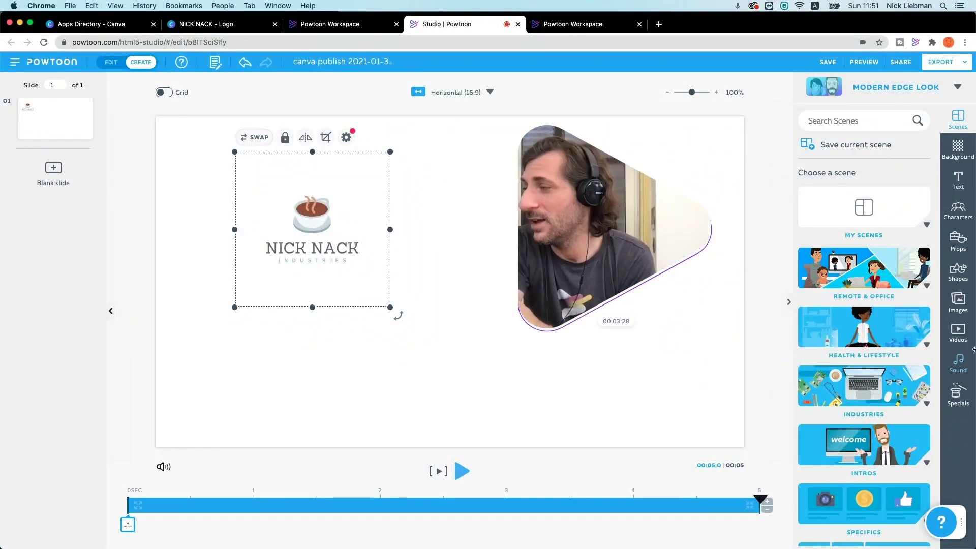
pyautogui.click(960, 300)
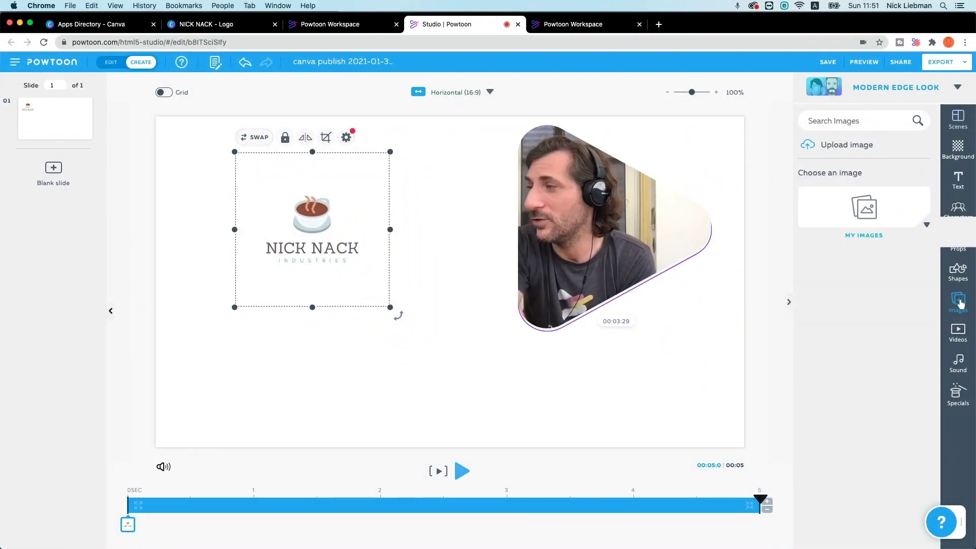
pyautogui.click(880, 209)
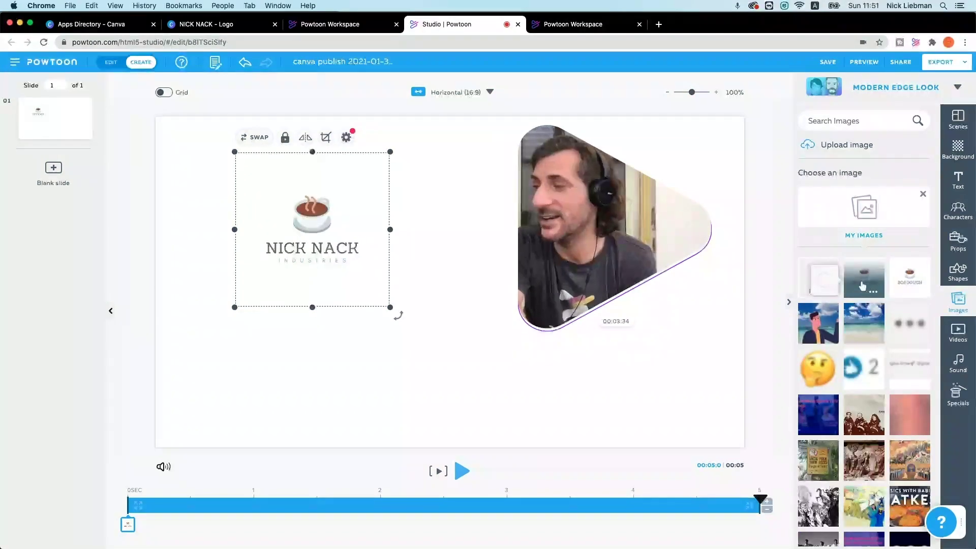
pyautogui.moveTo(860, 286)
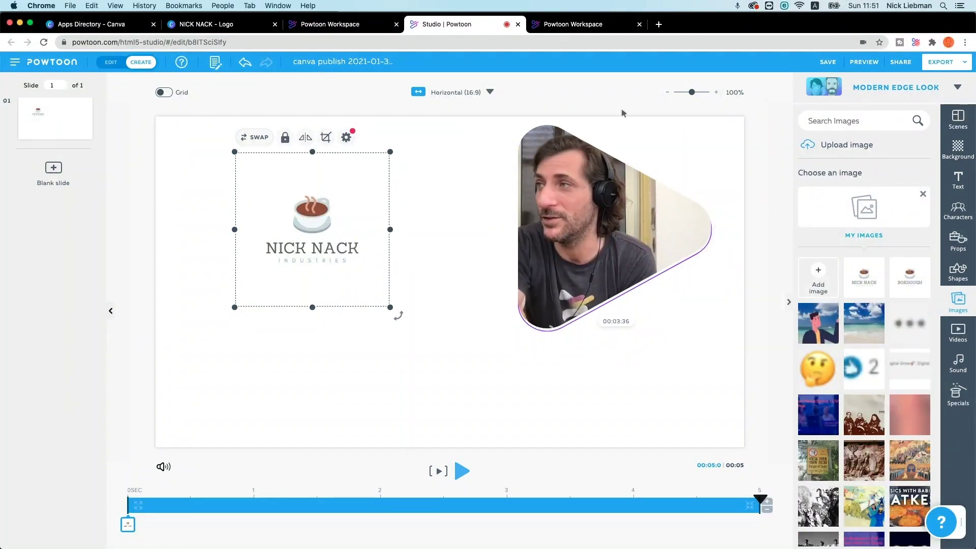
pyautogui.moveTo(610, 229); pyautogui.dragTo(821, 210)
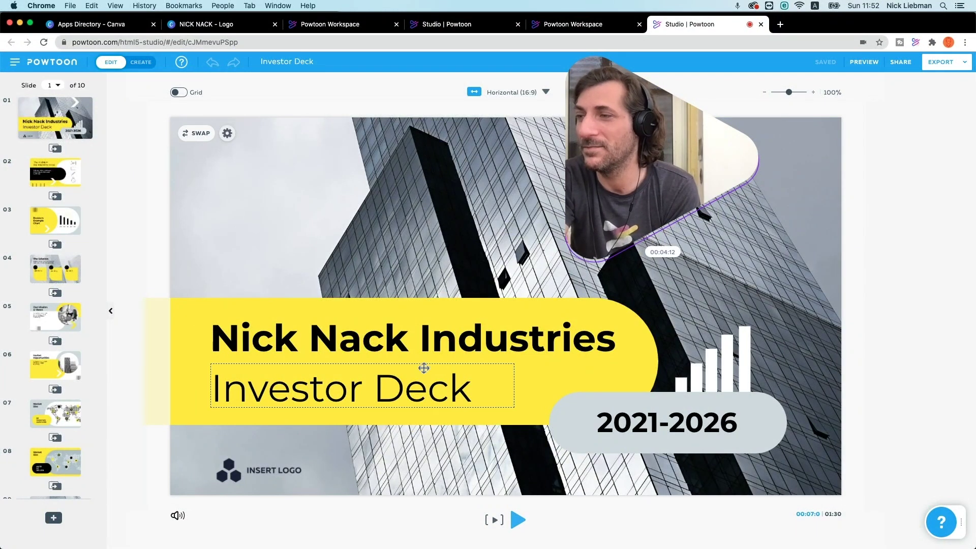
# Step: Switch the Investor Deck from Edit mode to full CREATE mode
pyautogui.click(425, 341)
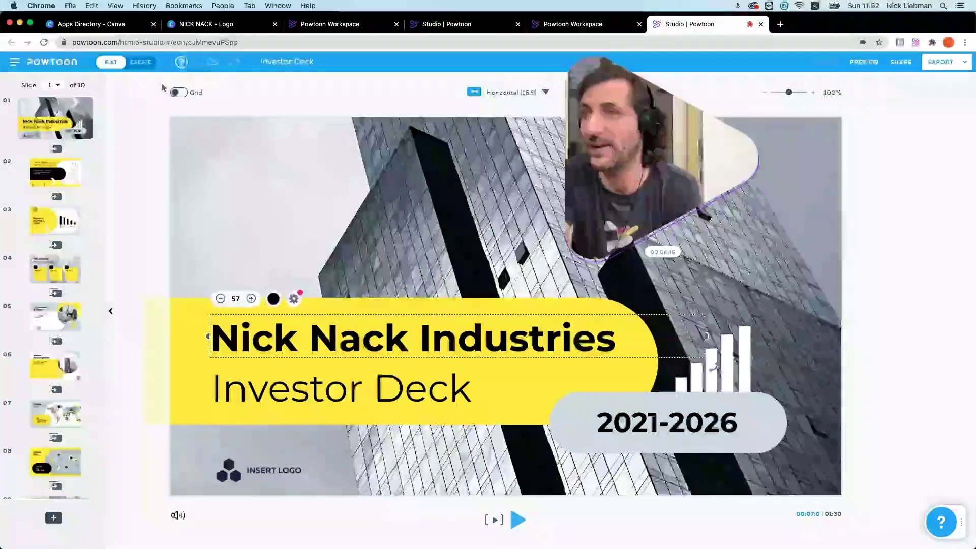
pyautogui.click(140, 61)
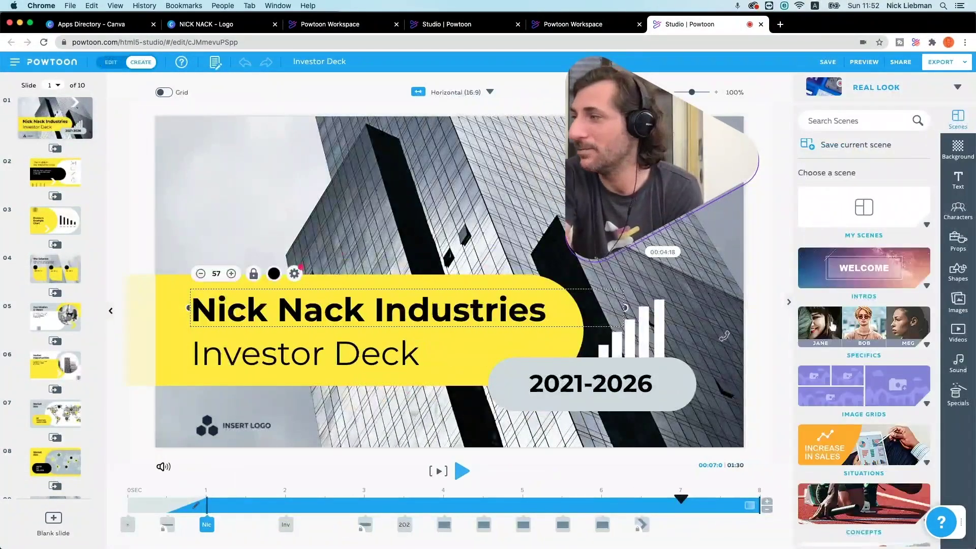
# Step: Add the NICK NACK logo from My Images to the title slide and fade it to about 62% opacity
pyautogui.click(954, 308)
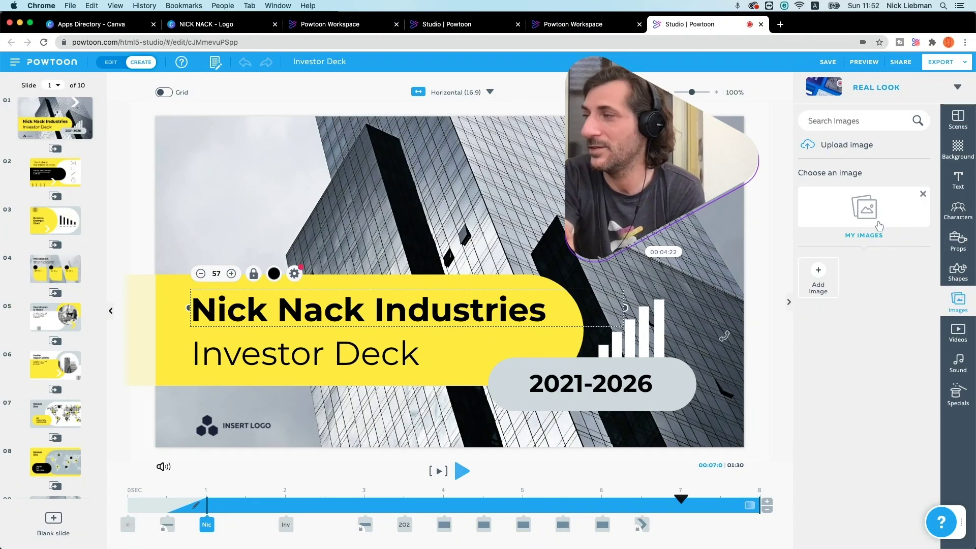
pyautogui.click(861, 279)
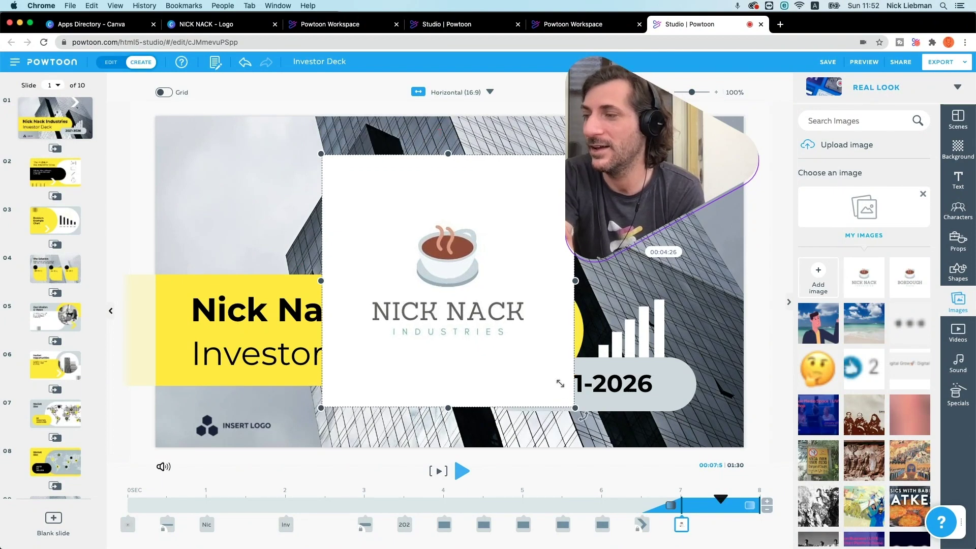
pyautogui.moveTo(569, 409); pyautogui.dragTo(458, 299)
pyautogui.click(431, 141)
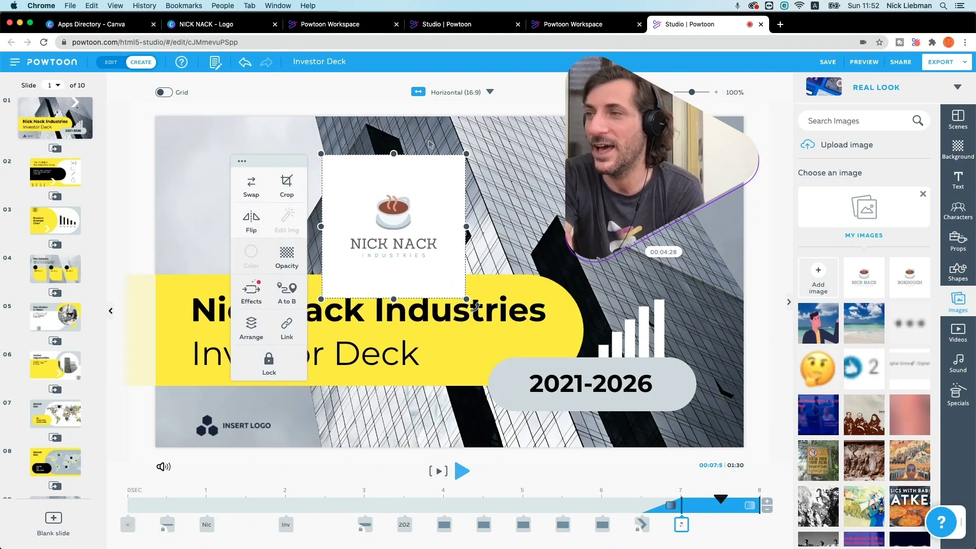
pyautogui.click(287, 258)
pyautogui.moveTo(307, 254); pyautogui.dragTo(290, 256)
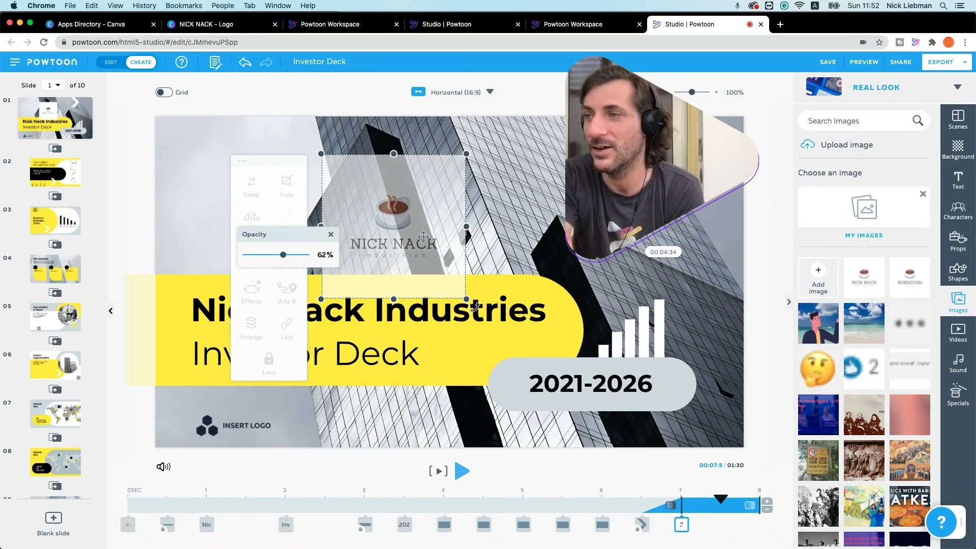
# Step: Shrink the logo into the lower-right corner and extend its timeline bar back to 0s
pyautogui.moveTo(424, 237); pyautogui.dragTo(280, 220)
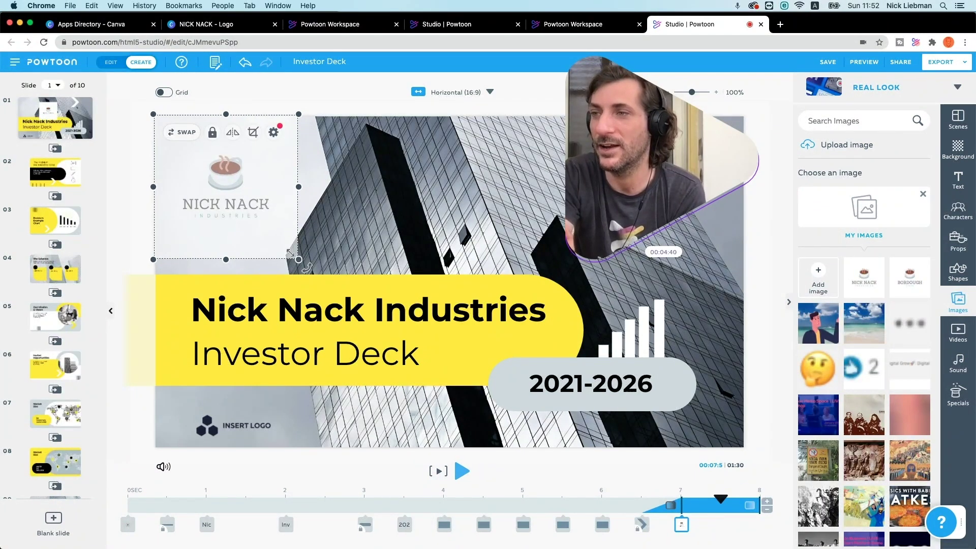
pyautogui.moveTo(290, 253); pyautogui.dragTo(728, 425)
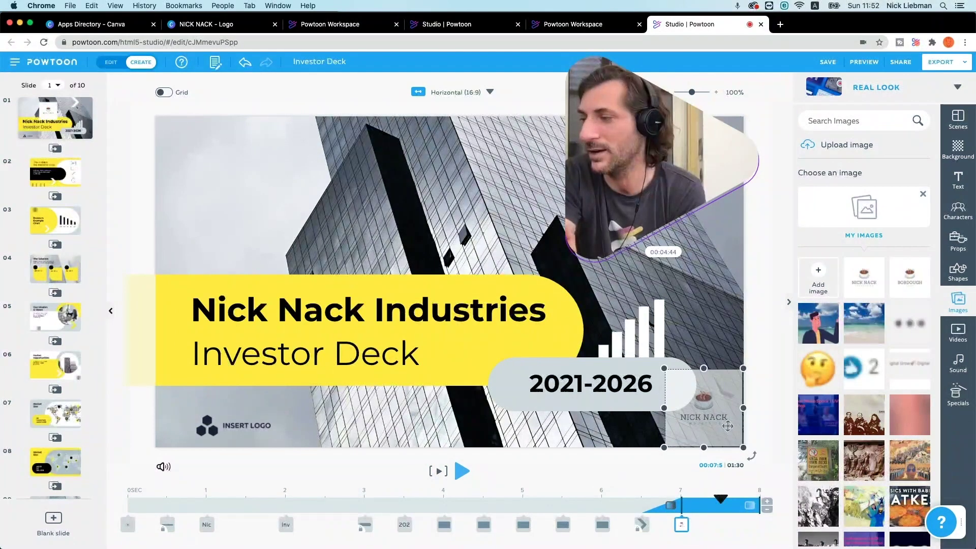
pyautogui.moveTo(684, 515); pyautogui.dragTo(128, 521)
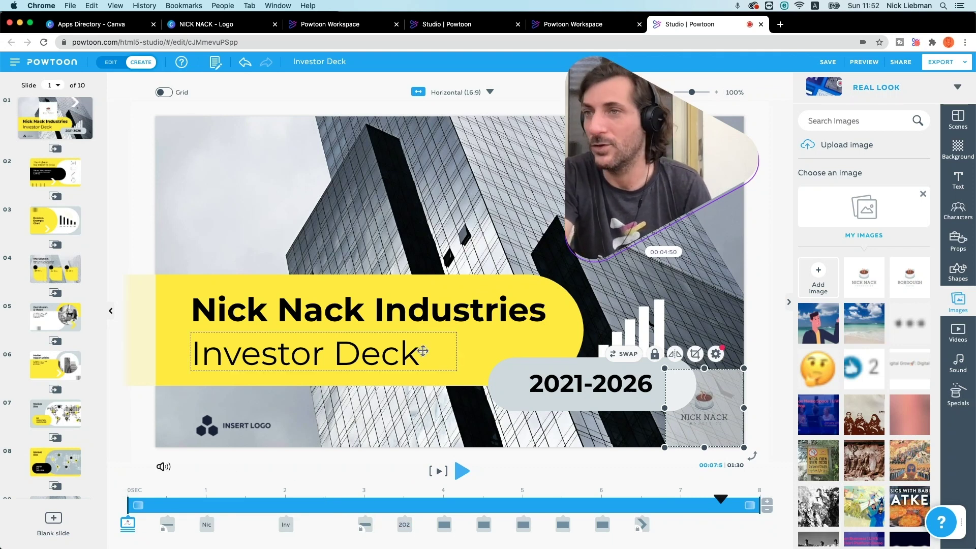
# Step: Paste the faded logo onto slides 2 and 3, each timeline bar starting at 0s, then return to slide 1
pyautogui.click(50, 169)
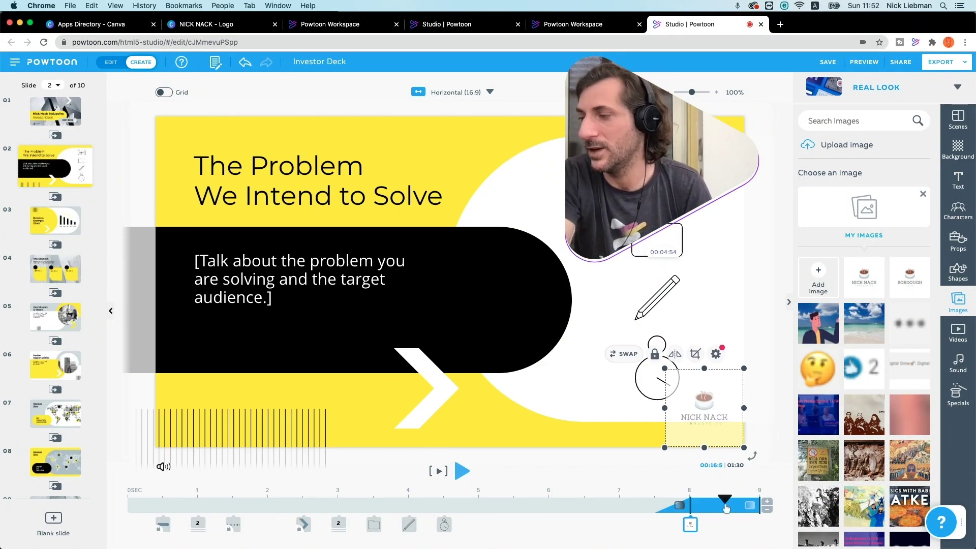
pyautogui.moveTo(679, 505); pyautogui.dragTo(129, 504)
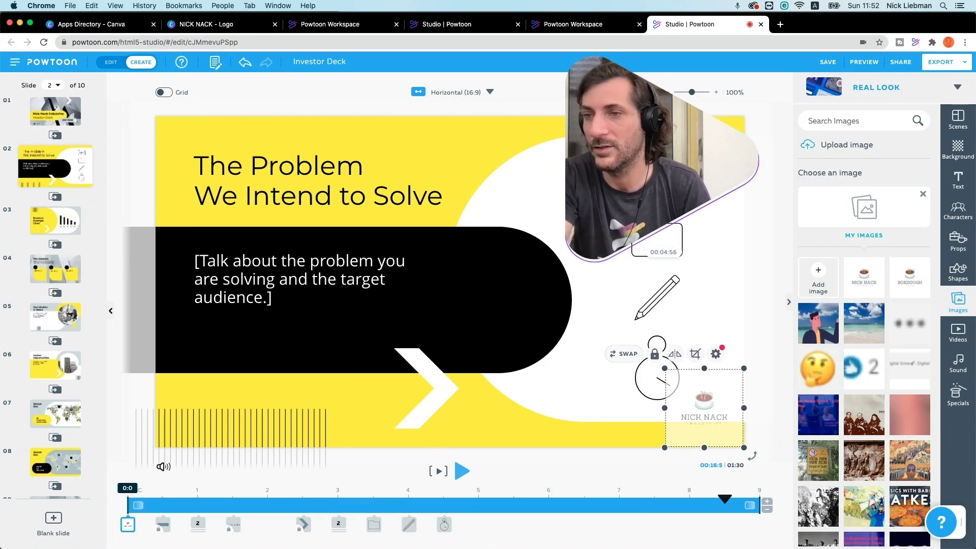
pyautogui.press('Down')
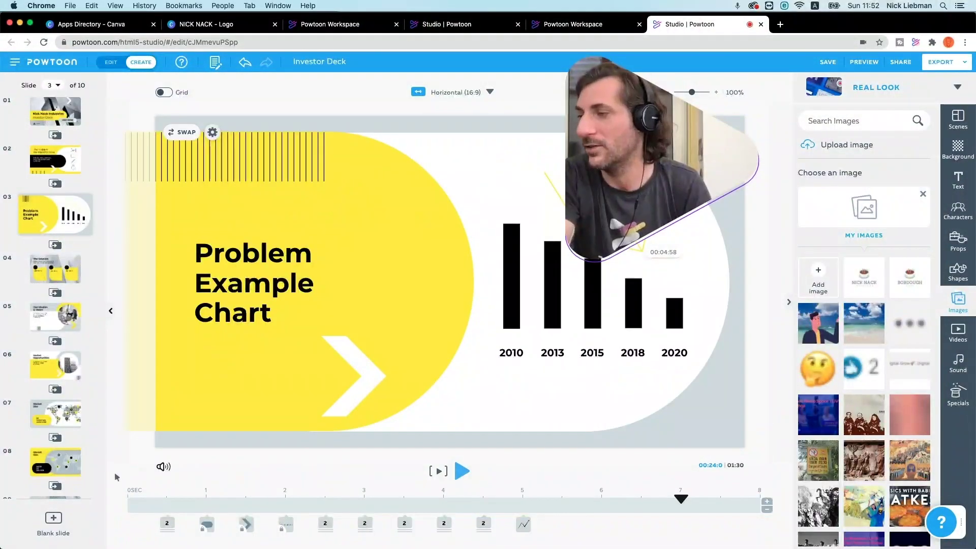
pyautogui.press('cmd+v')
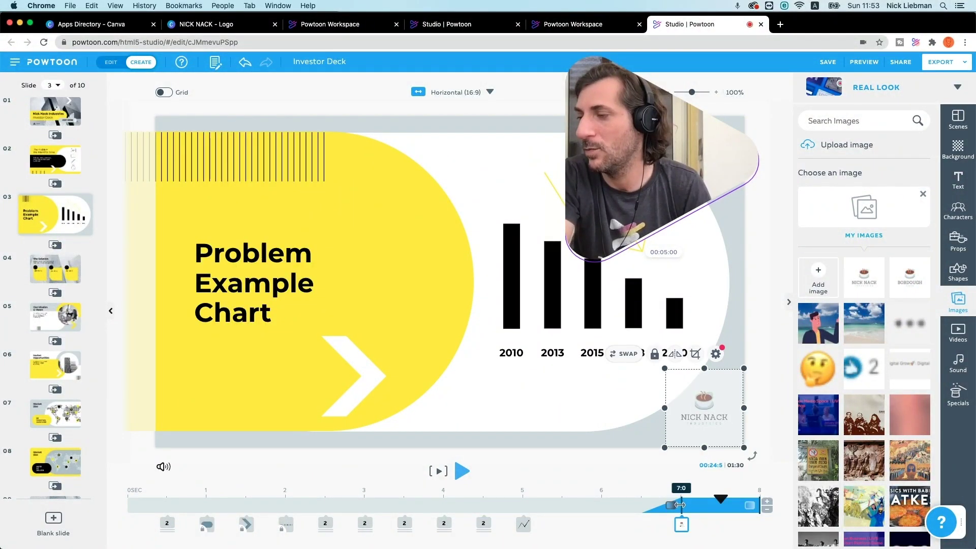
pyautogui.moveTo(680, 505); pyautogui.dragTo(128, 505)
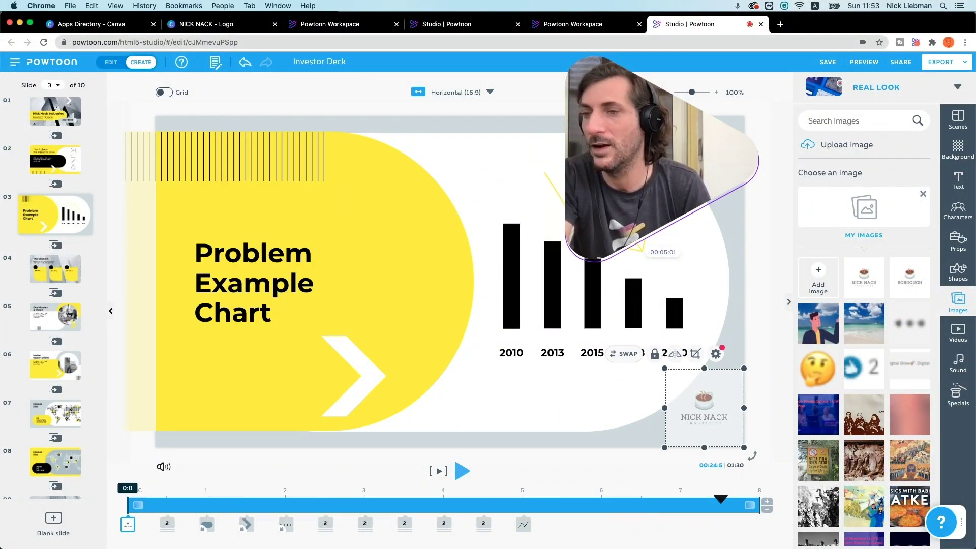
pyautogui.click(55, 115)
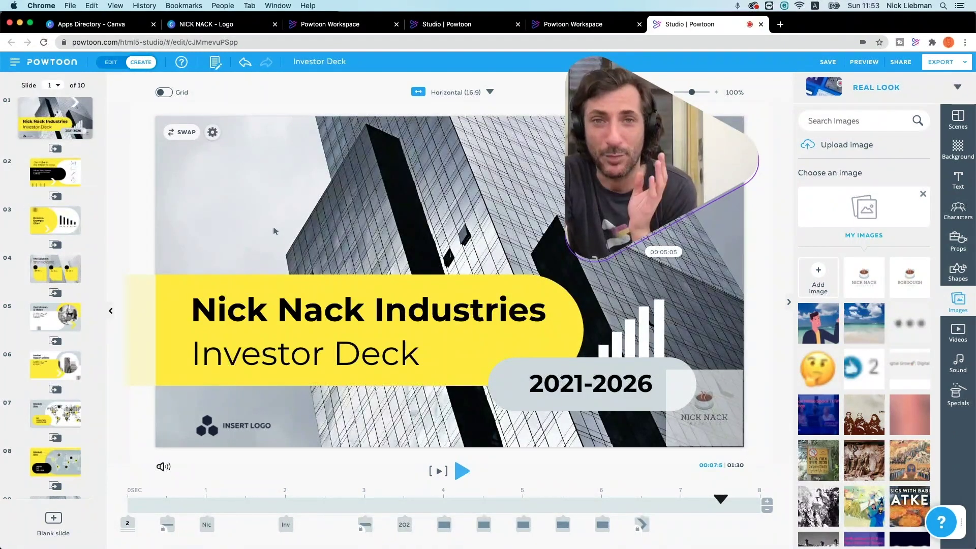